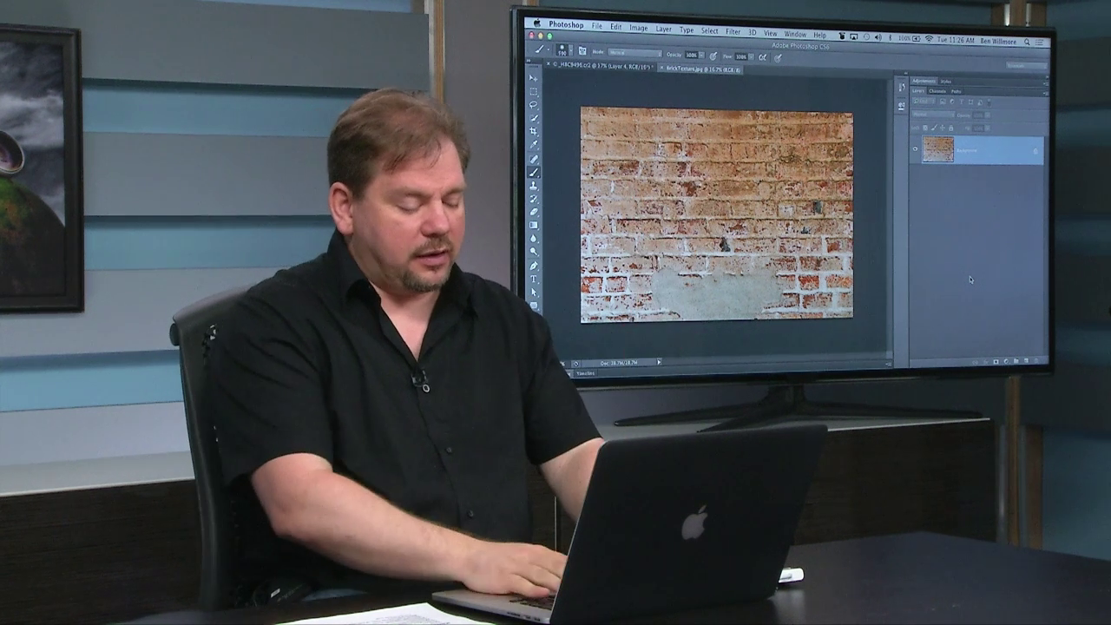
Switch to Adobe Bridge with Cmd+Option+O and select CreativeCruiser.psd in the Blending Sliders folder.
key("super+alt+o")
key("Right")
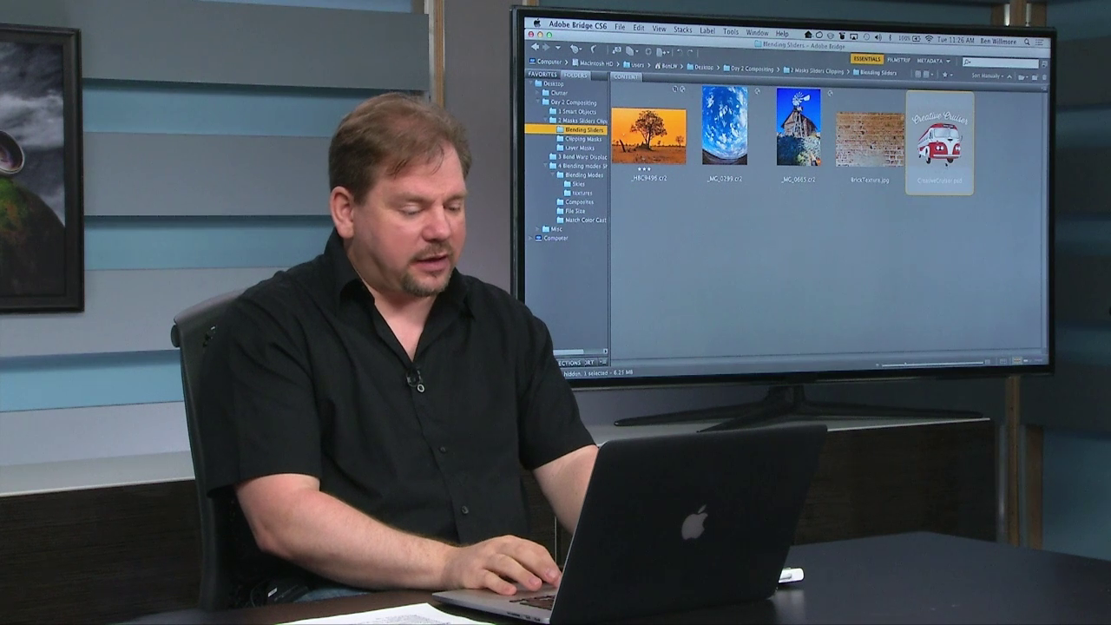
Open CreativeCruiser.psd from Bridge into Photoshop.
key("super+o")
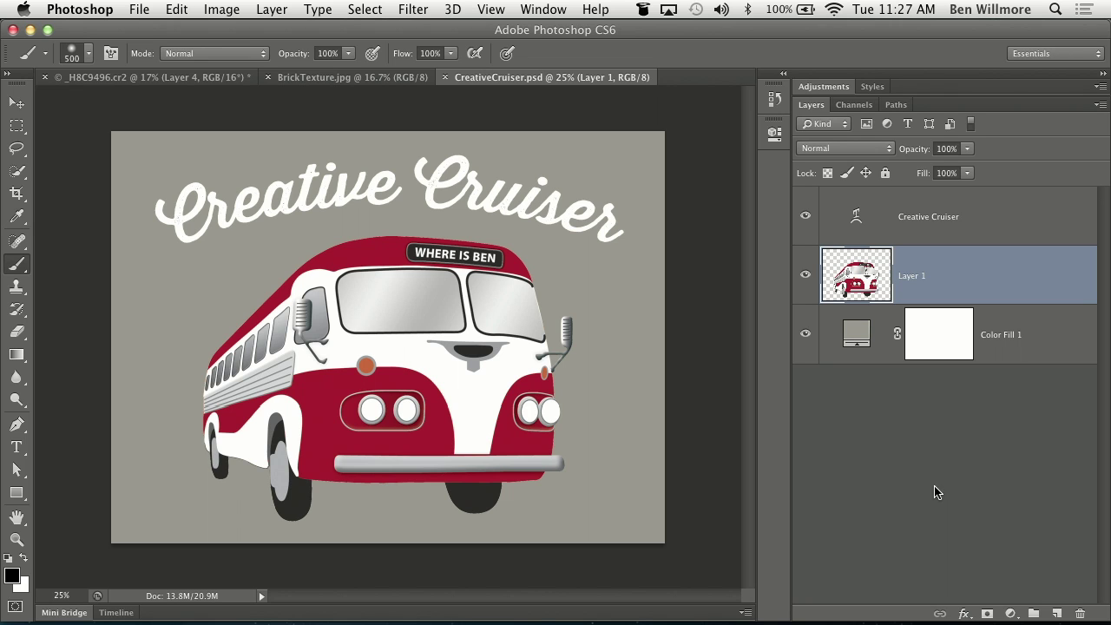
Select the Color Fill 1, Layer 1 and Creative Cruiser layers together.
key("h")
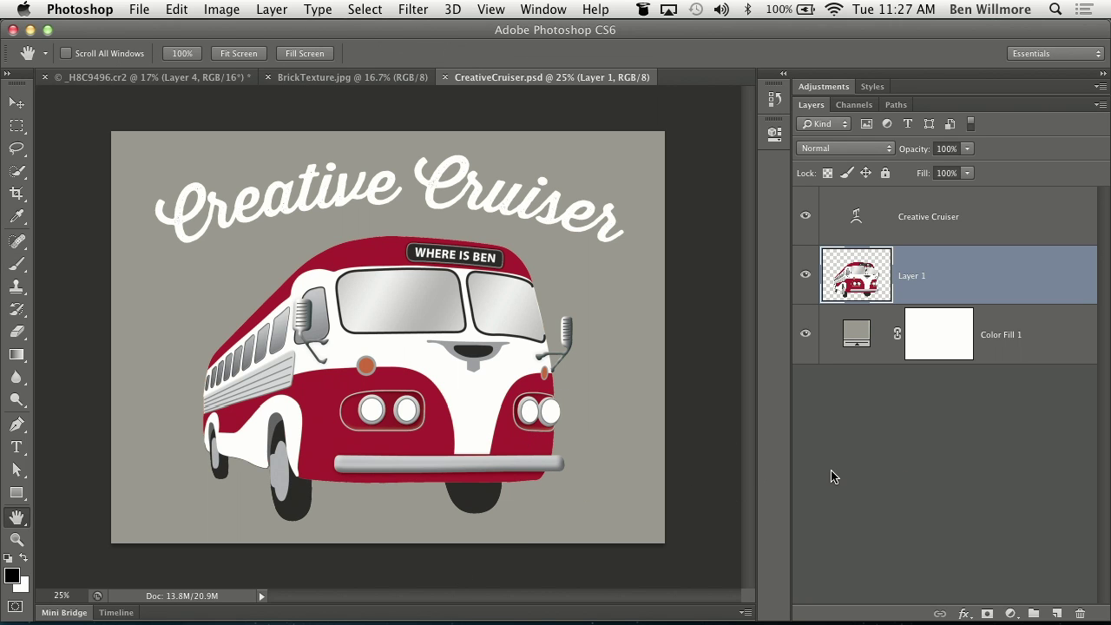
left_click(998, 328)
left_click(938, 216, "shift")
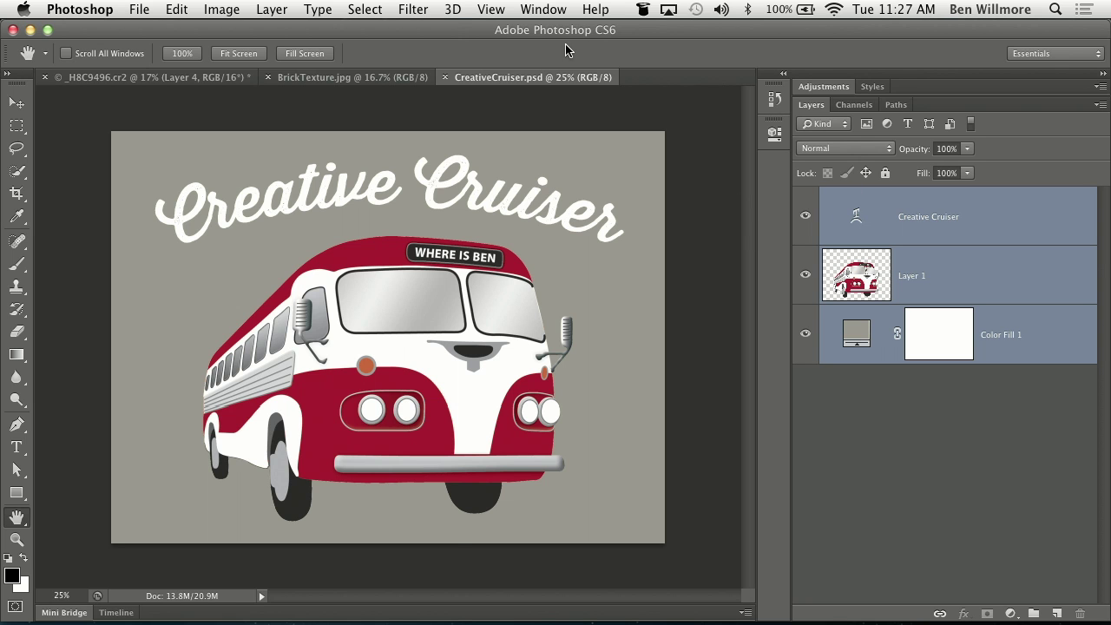
Convert the three selected logo layers into a single smart object.
left_click(272, 9)
mouse_move(448, 321)
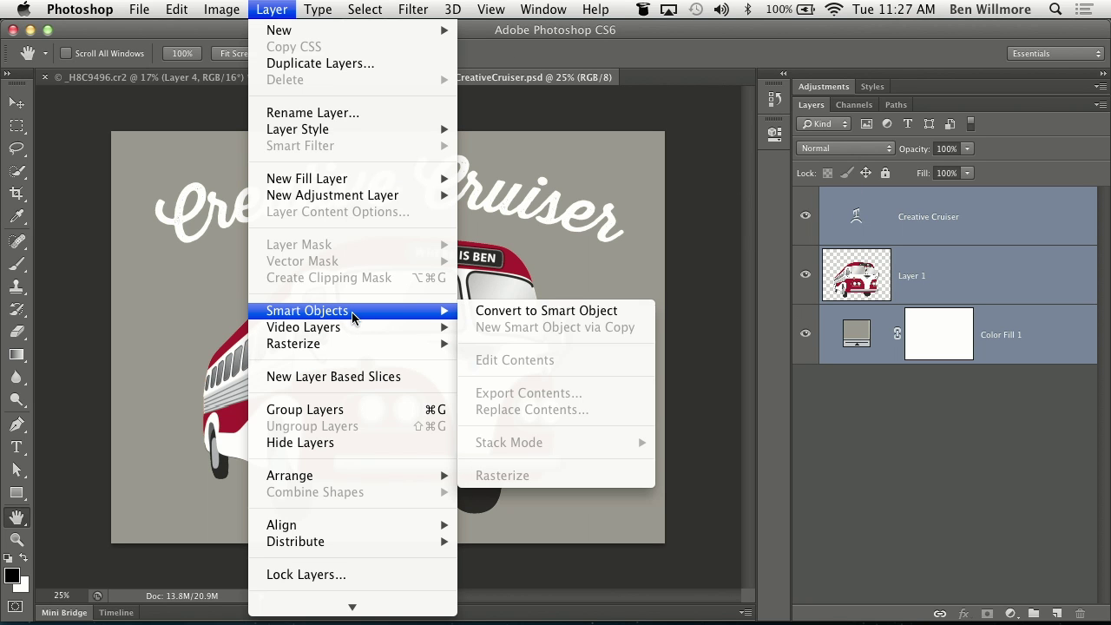
left_click(529, 311)
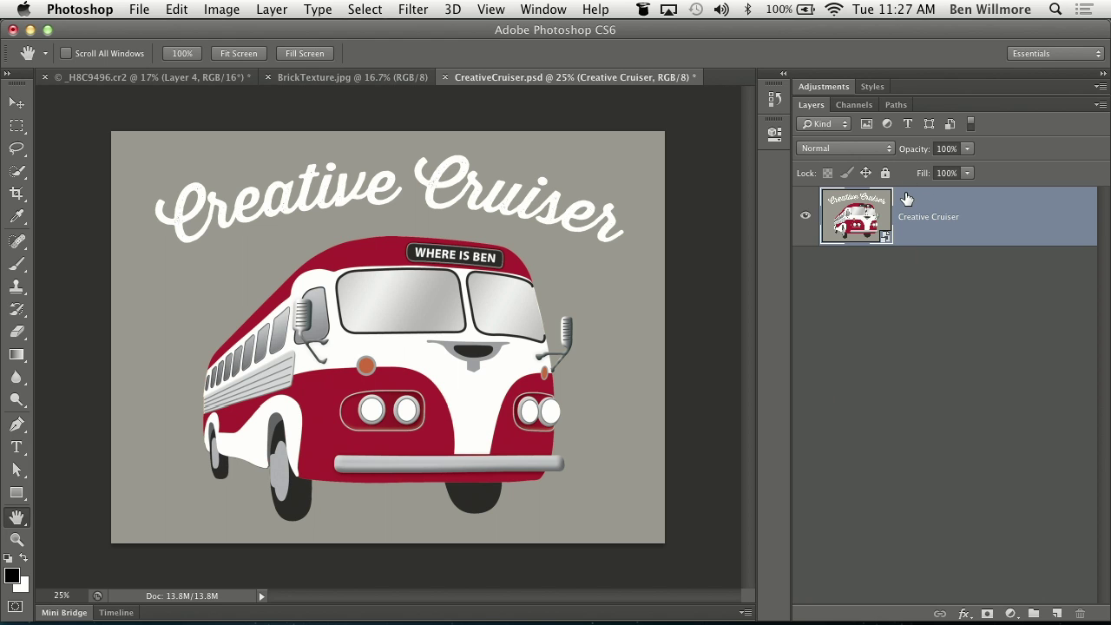
Move the smart object onto BrickTexture.jpg, then close CreativeCruiser.psd without saving.
left_click(17, 104)
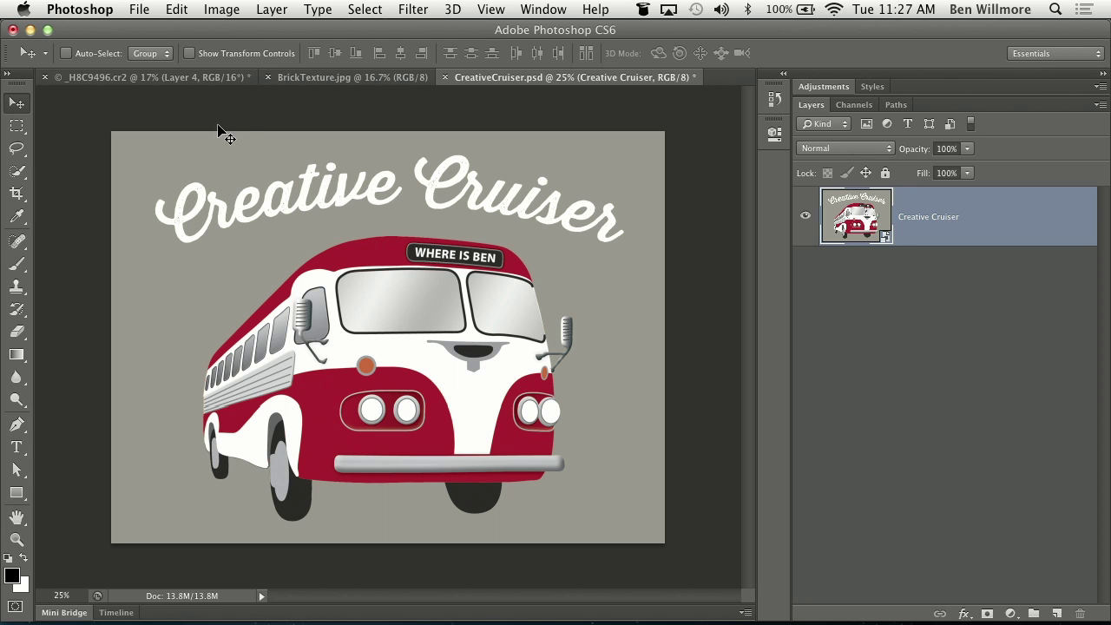
left_click_drag(448, 254, 391, 219)
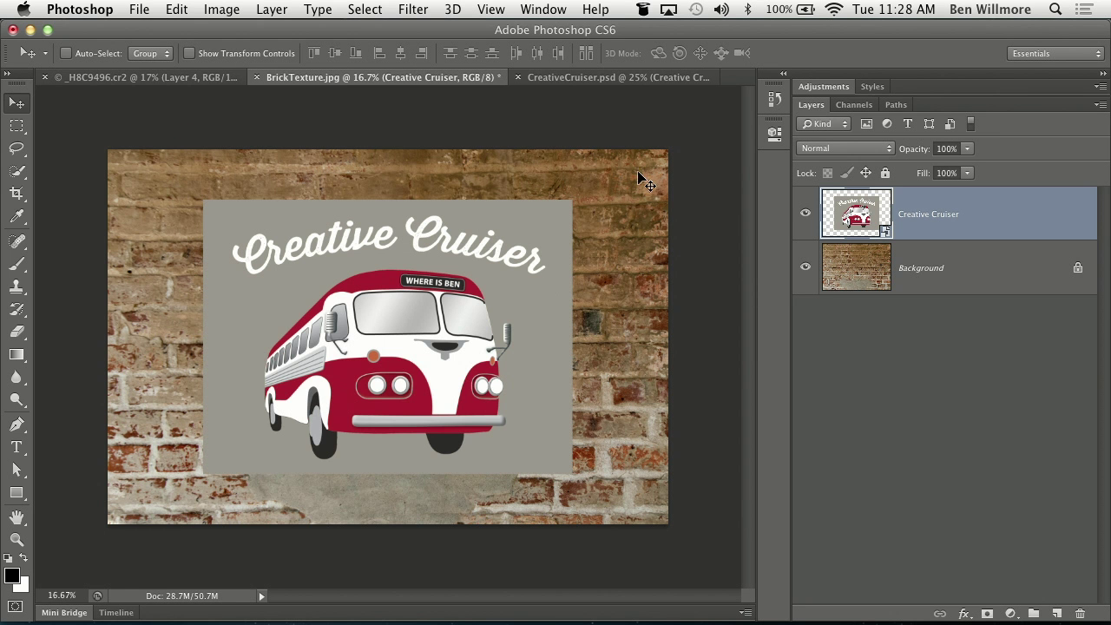
left_click(517, 78)
left_click(497, 249)
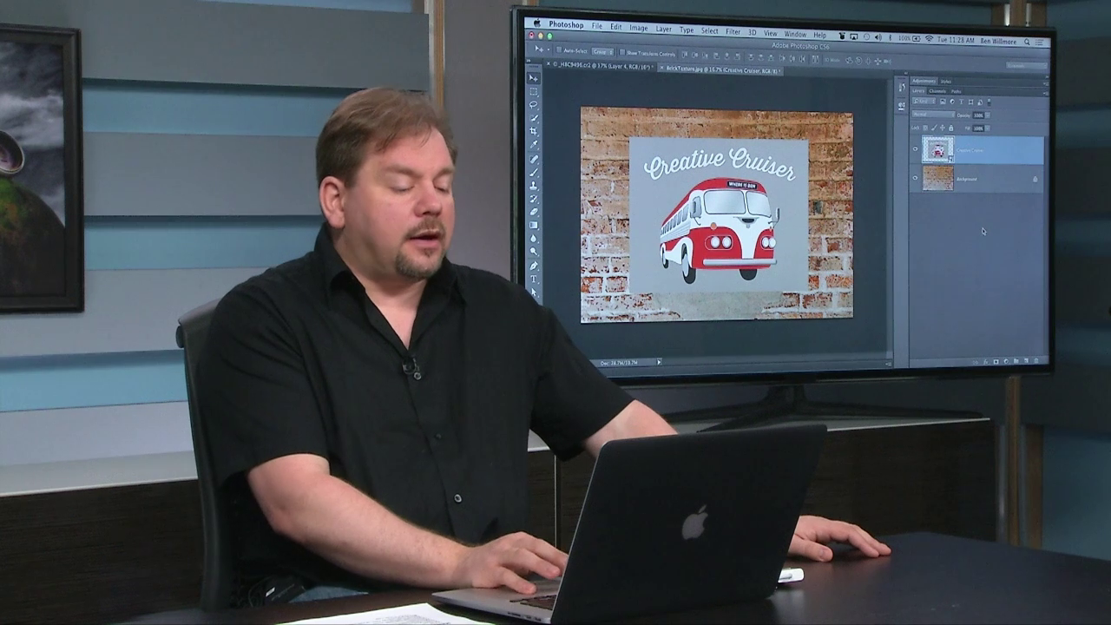
left_click(944, 115)
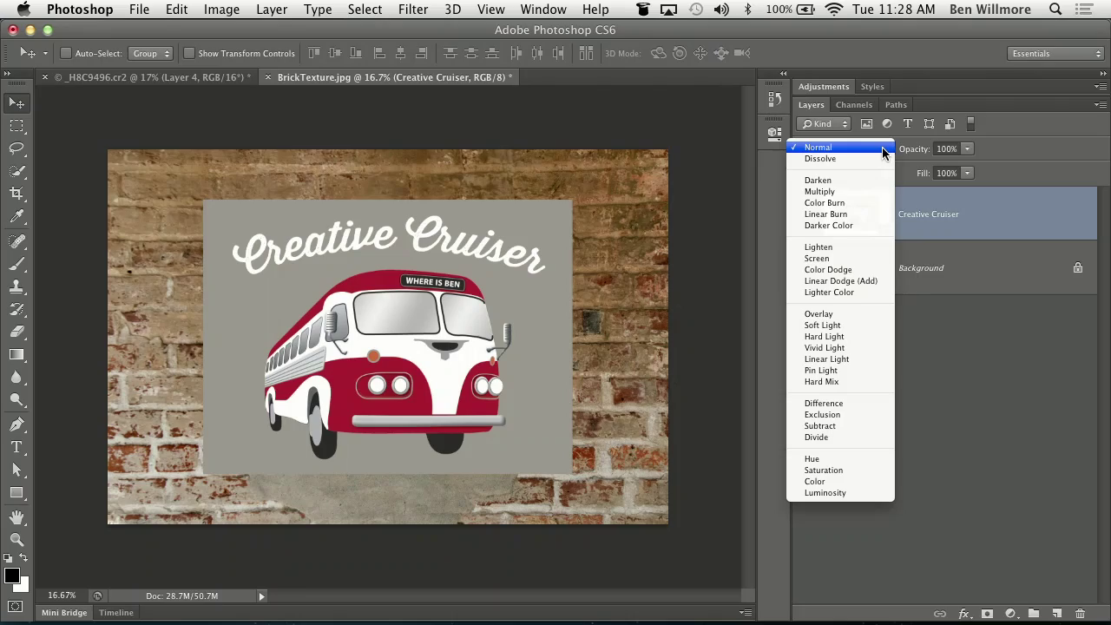
left_click(1020, 148)
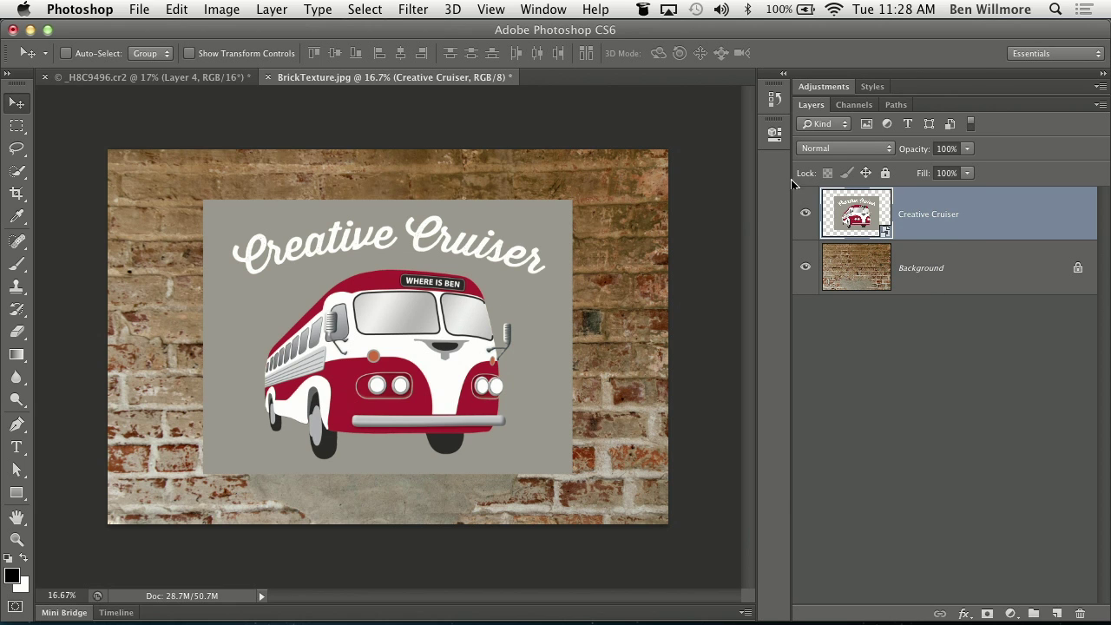
left_click(850, 148)
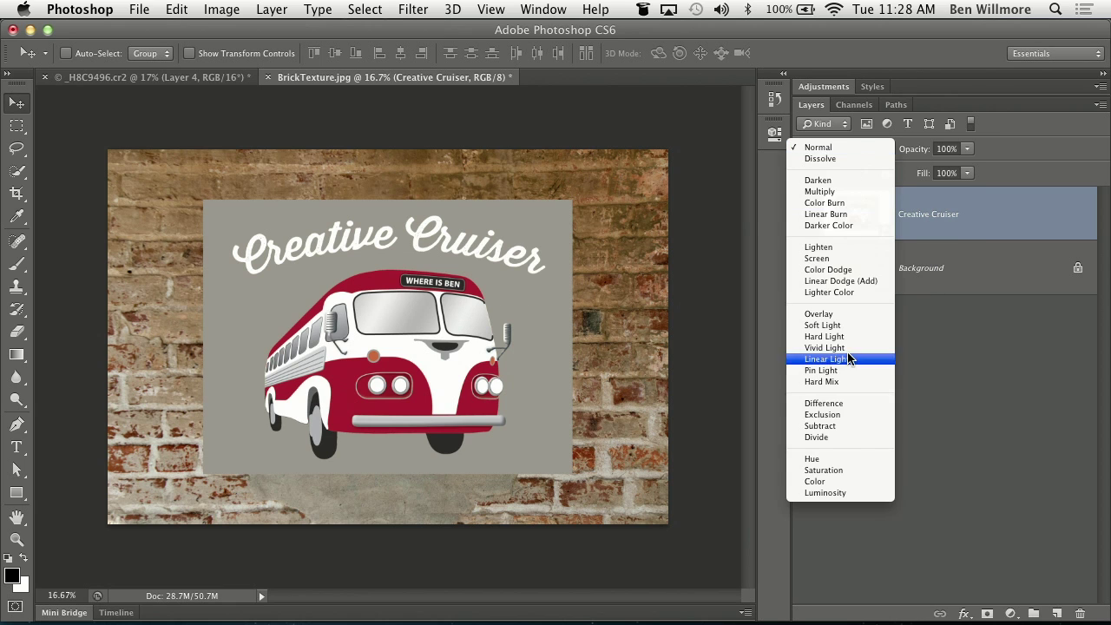
left_click(979, 439)
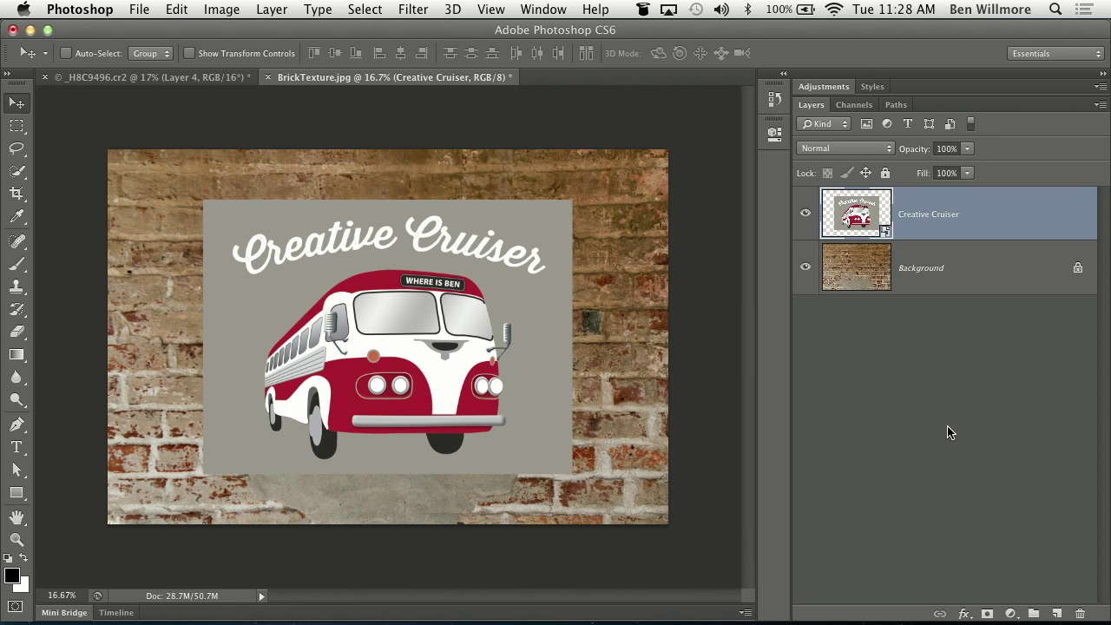
Cycle the Creative Cruiser layer's blend modes from Dissolve to Hard Light.
key("shift+plus")
key("shift+plus")
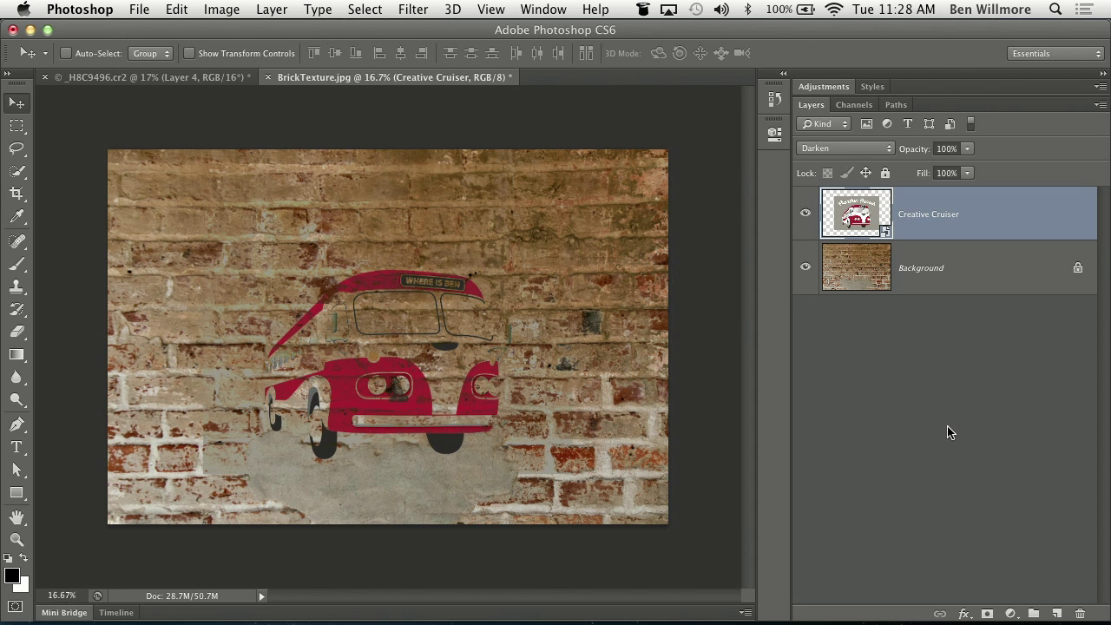
key("shift+plus")
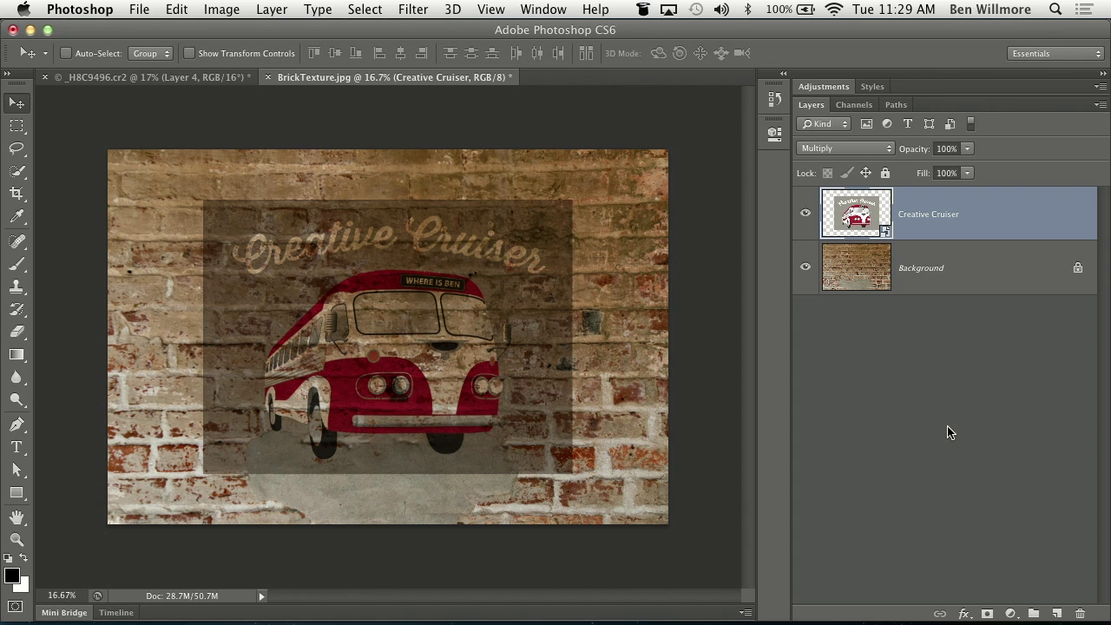
key("shift+plus")
key("shift+plus")
key("shift+plus")
key("shift+plus")
key("shift+plus")
key("shift+plus")
key("shift+plus")
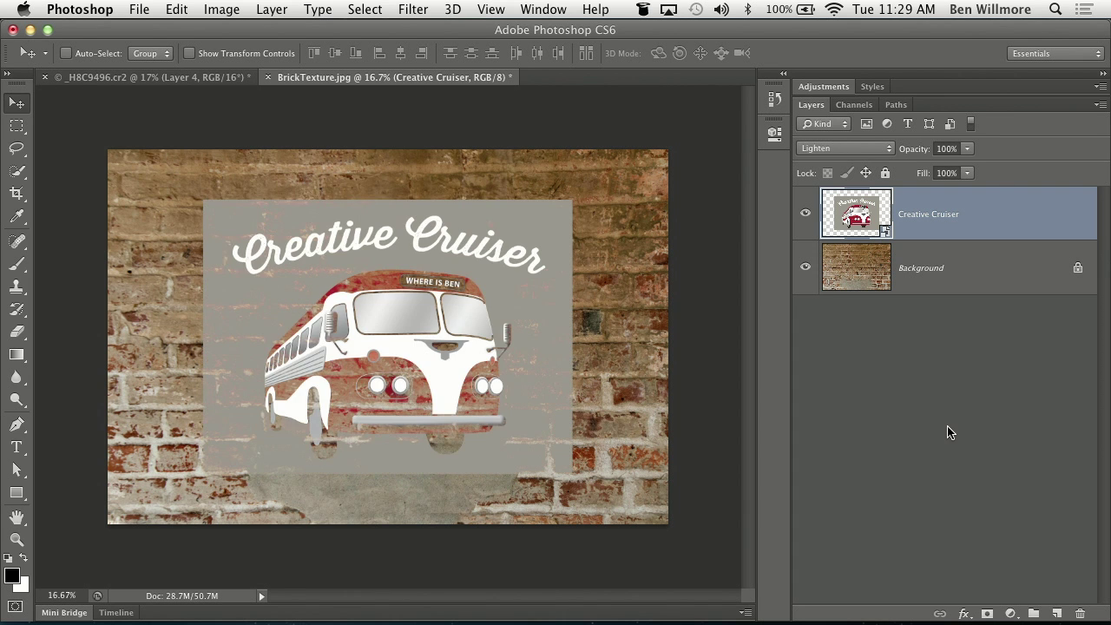
key("shift+plus")
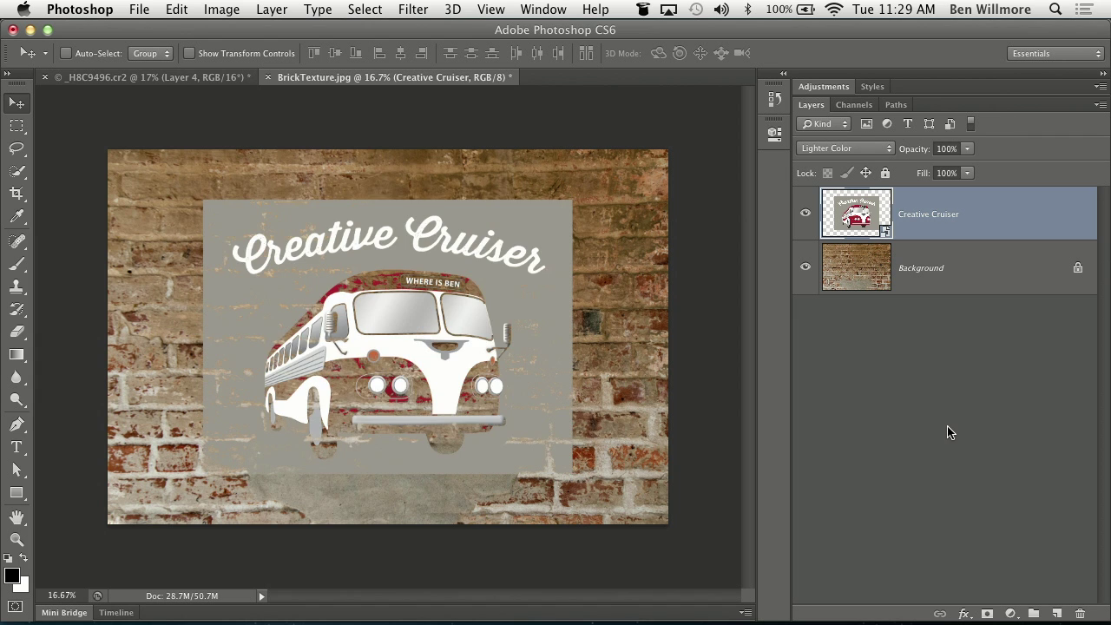
key("shift+plus")
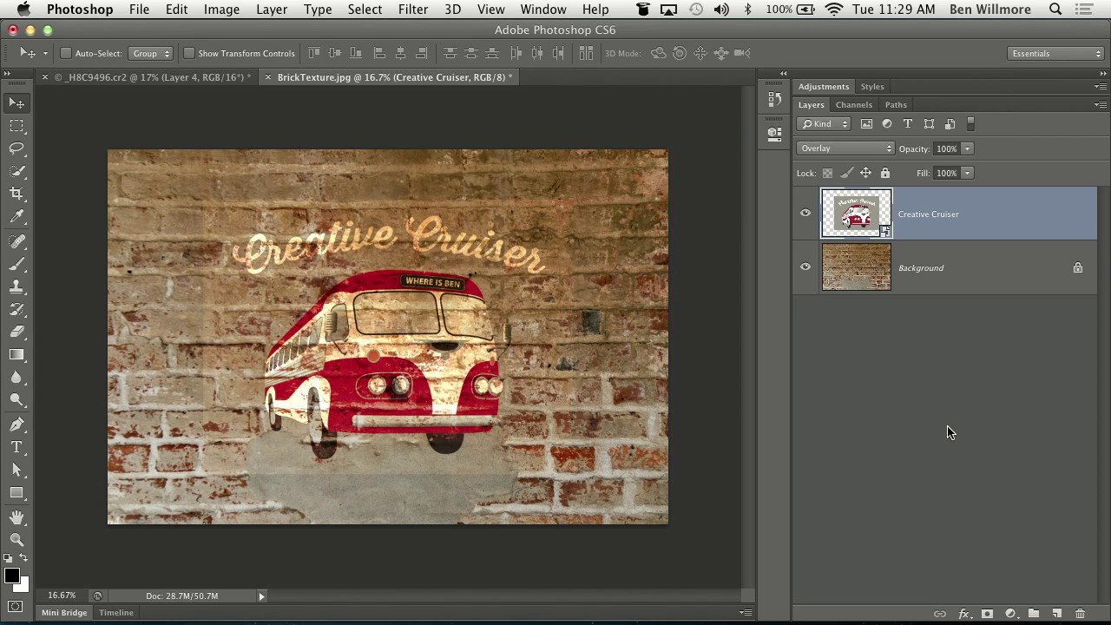
key("shift+plus")
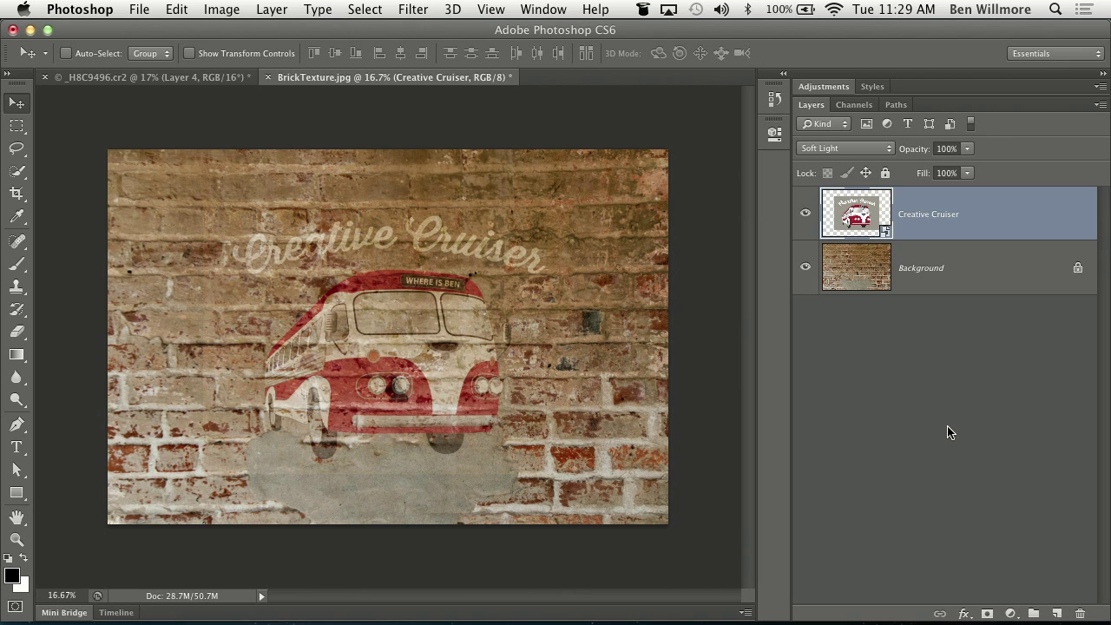
key("shift+plus")
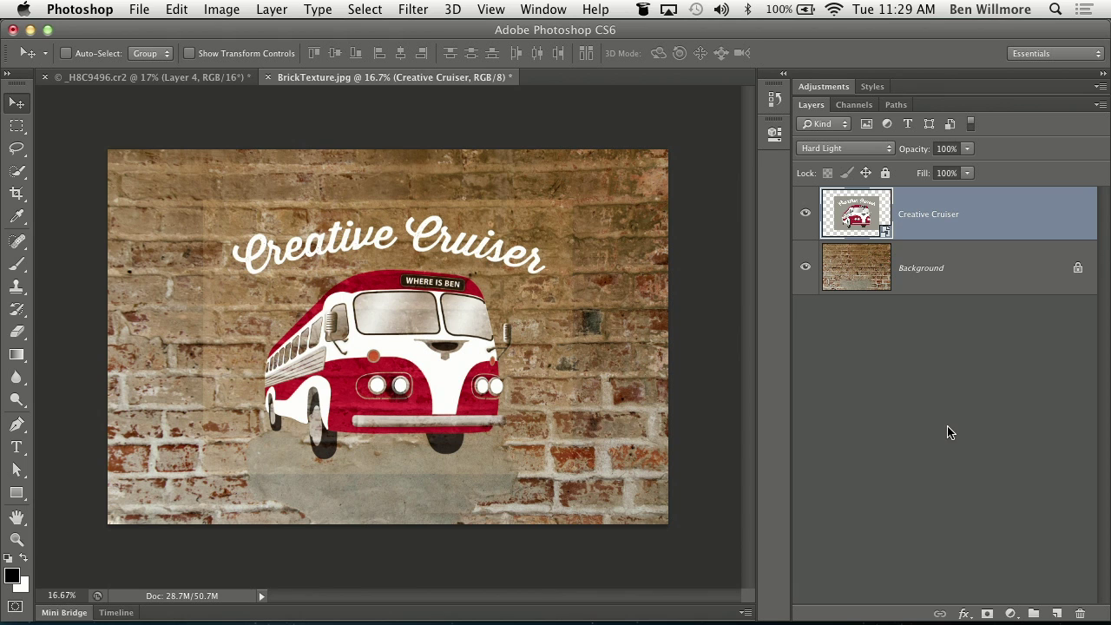
Open Blending Options for the logo layer and reposition the Layer Style dialog.
left_click(964, 614)
left_click(1026, 460)
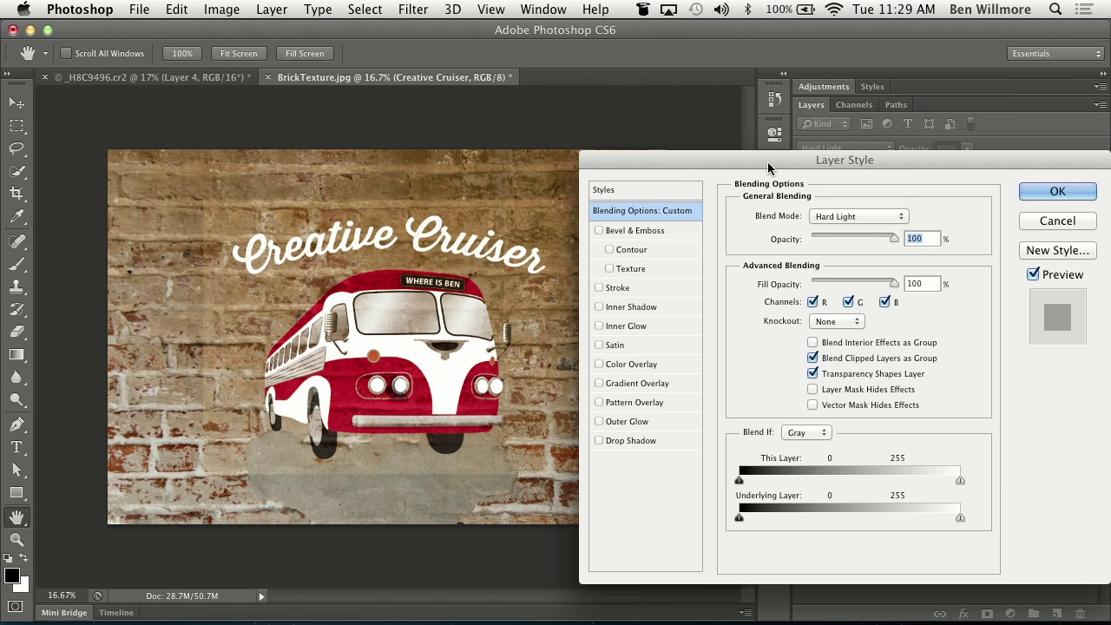
left_click_drag(763, 157, 813, 26)
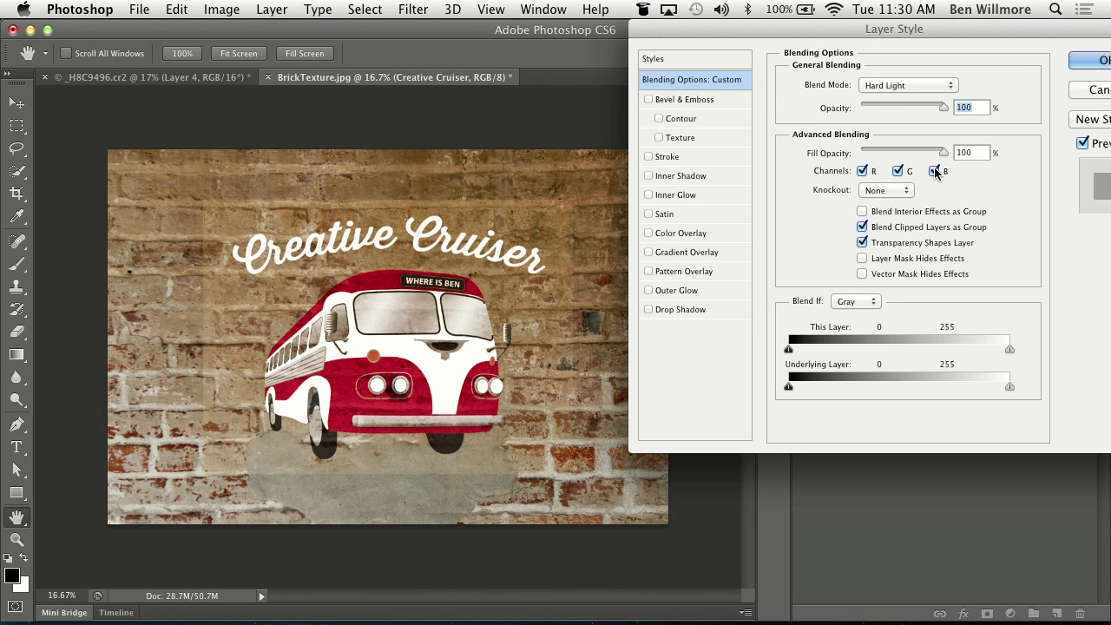
left_click_drag(980, 28, 978, 5)
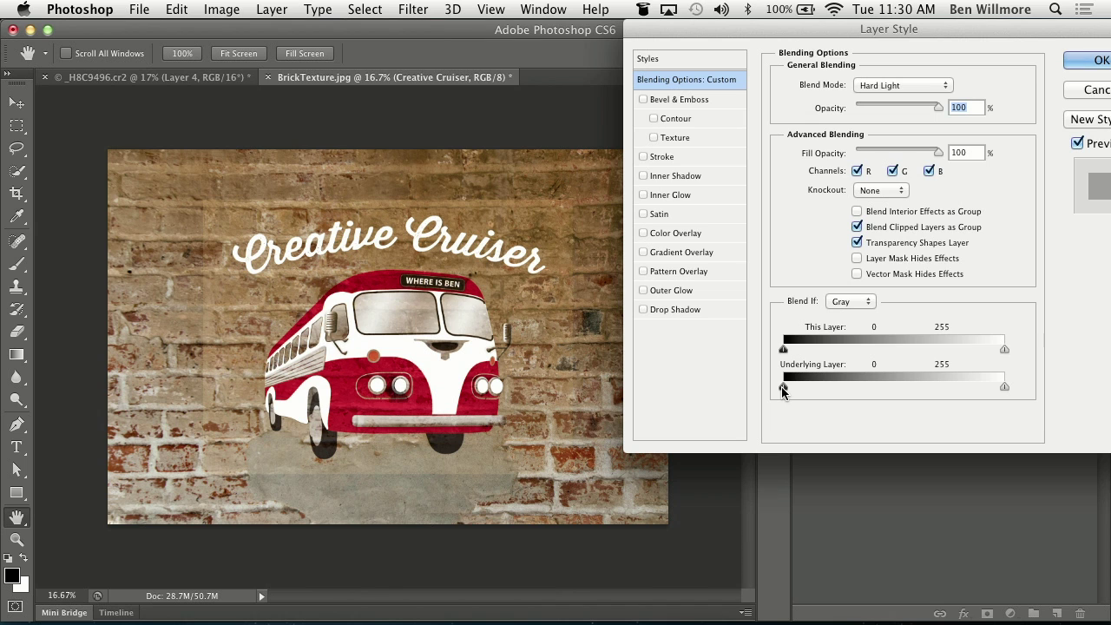
Set the Underlying Layer Blend If black slider to 58 so dark brick shows through.
left_click_drag(783, 388, 843, 390)
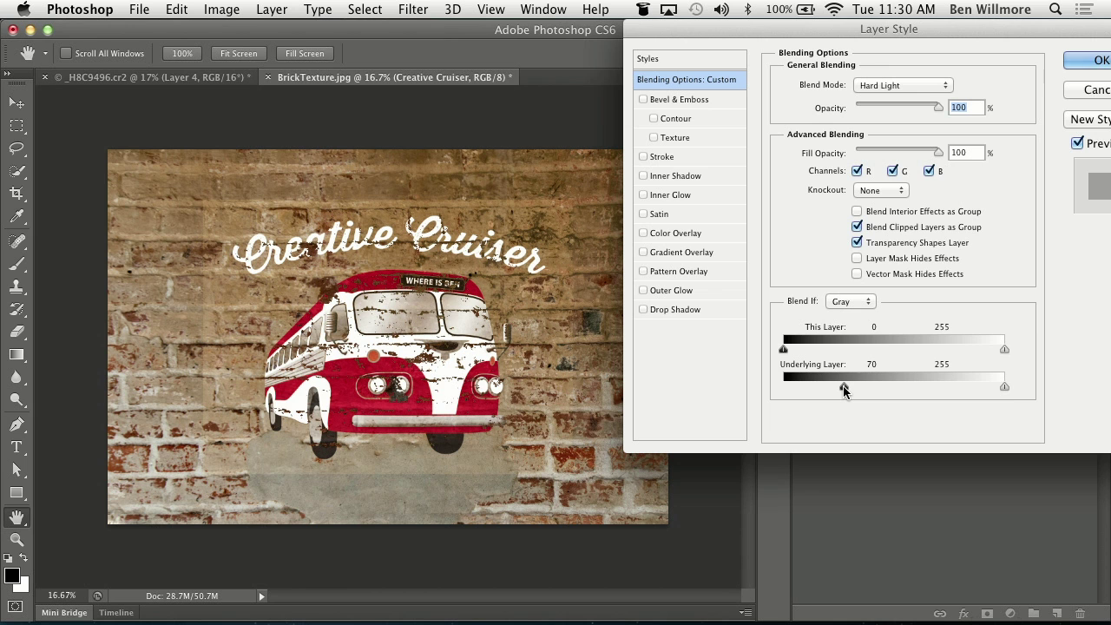
left_click_drag(842, 390, 788, 392)
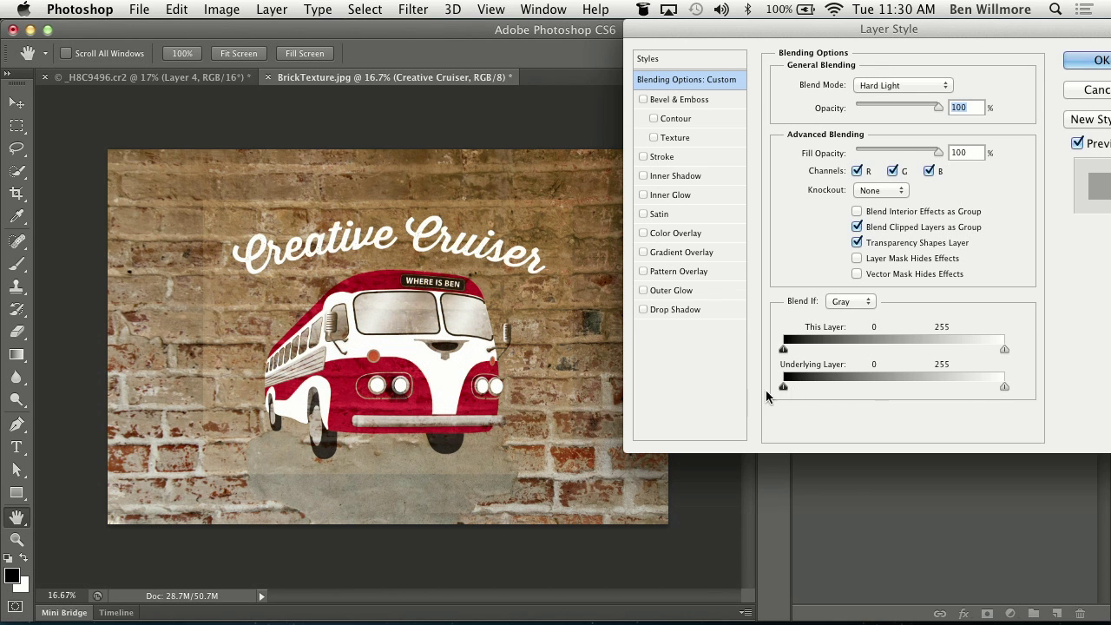
left_click_drag(1003, 392, 952, 394)
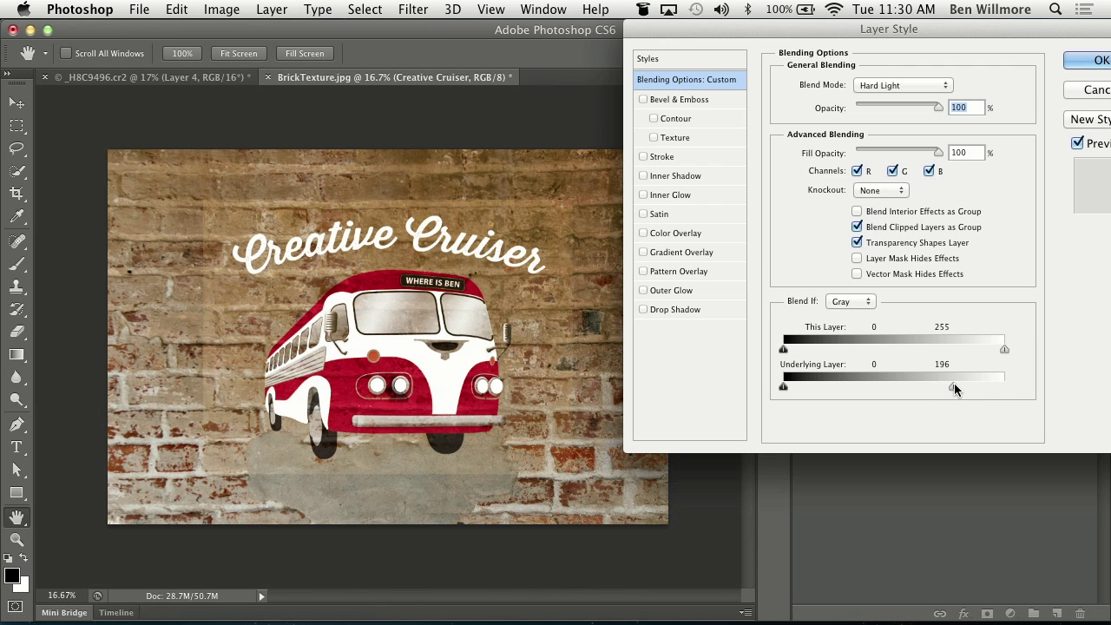
left_click_drag(952, 391, 1075, 397)
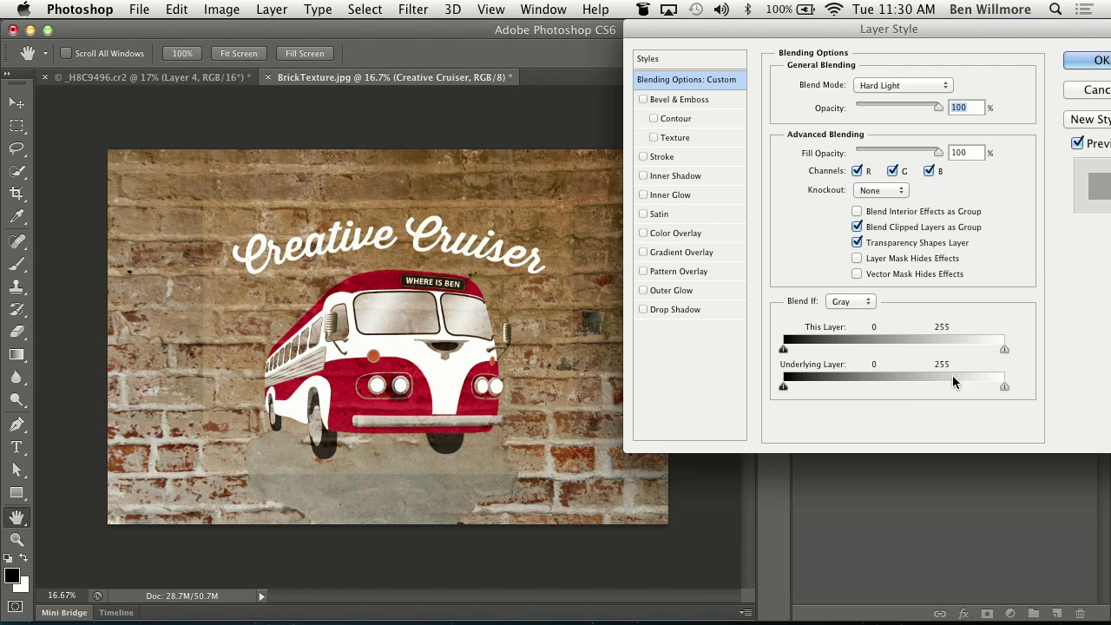
left_click_drag(781, 387, 833, 391)
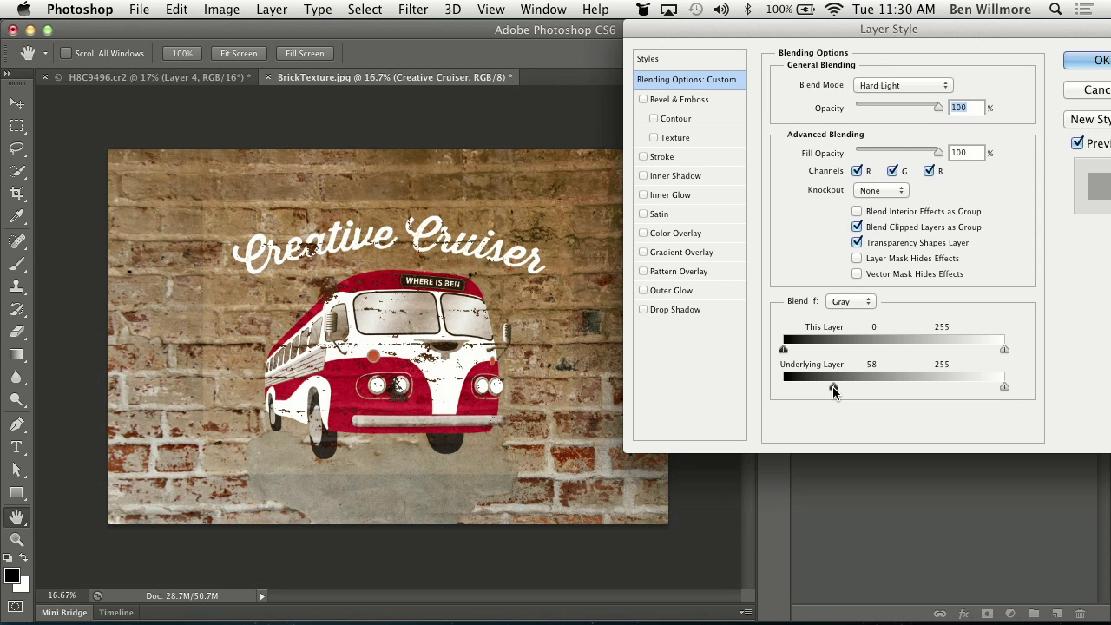
Split the Underlying Layer Blend If sliders to 15/91 and 142/213 for gradual fading.
key("super+equal")
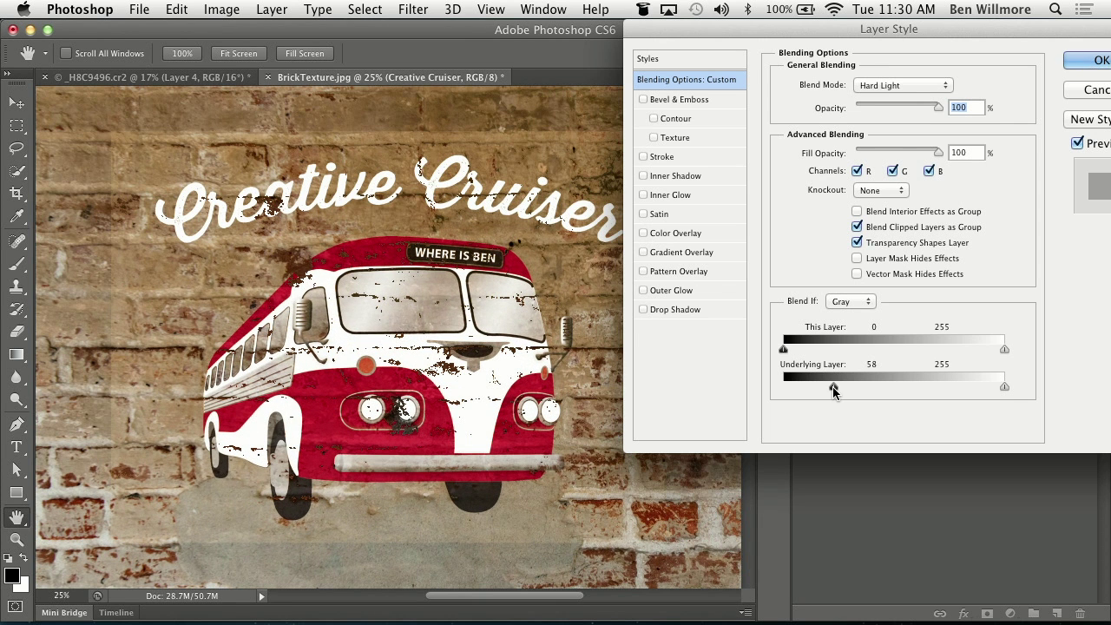
key("alt")
left_click_drag(833, 387, 867, 387)
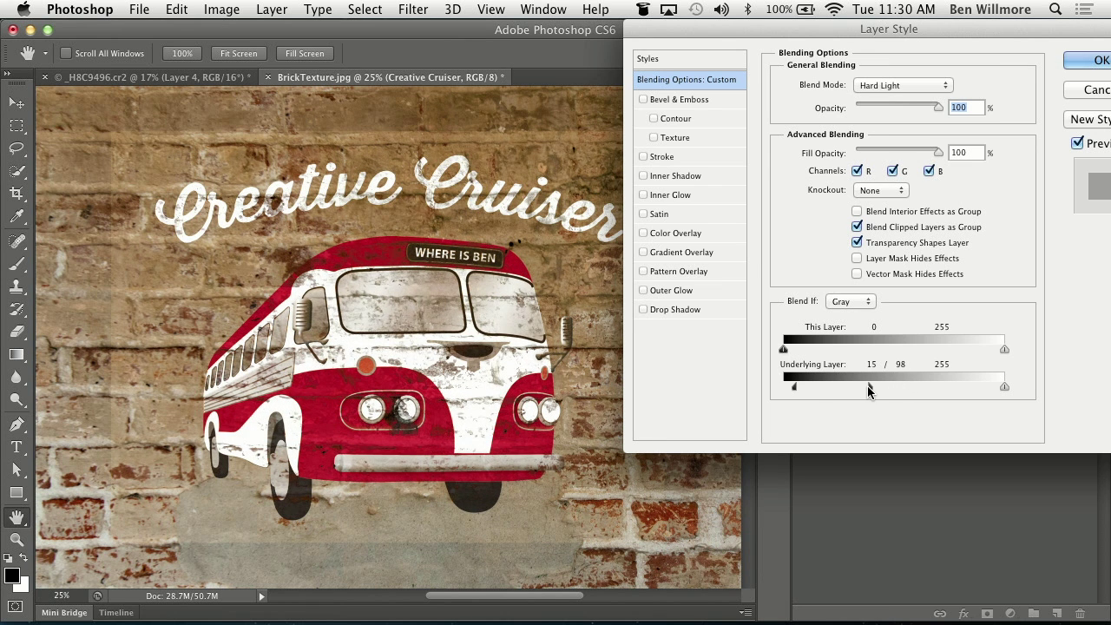
left_click_drag(1005, 388, 905, 387)
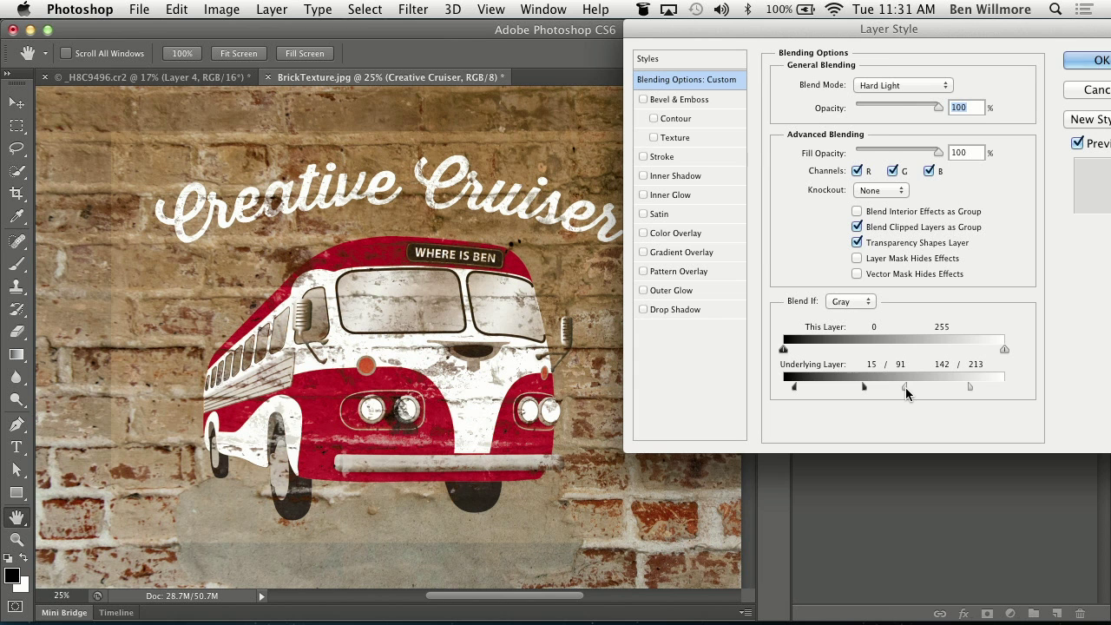
key("super+minus")
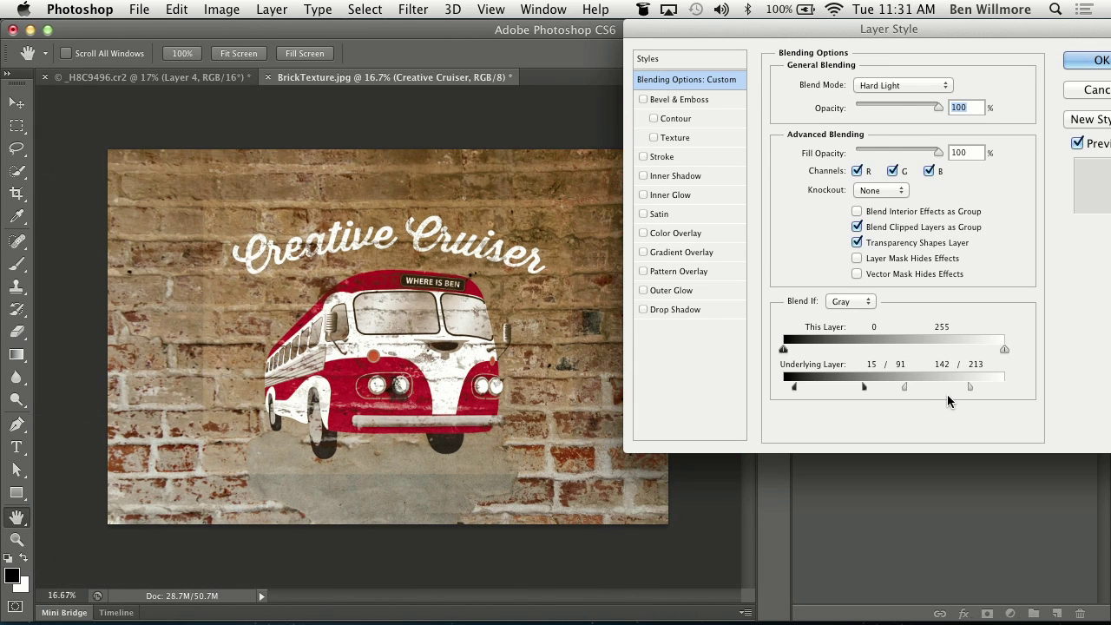
left_click_drag(1065, 38, 1034, 37)
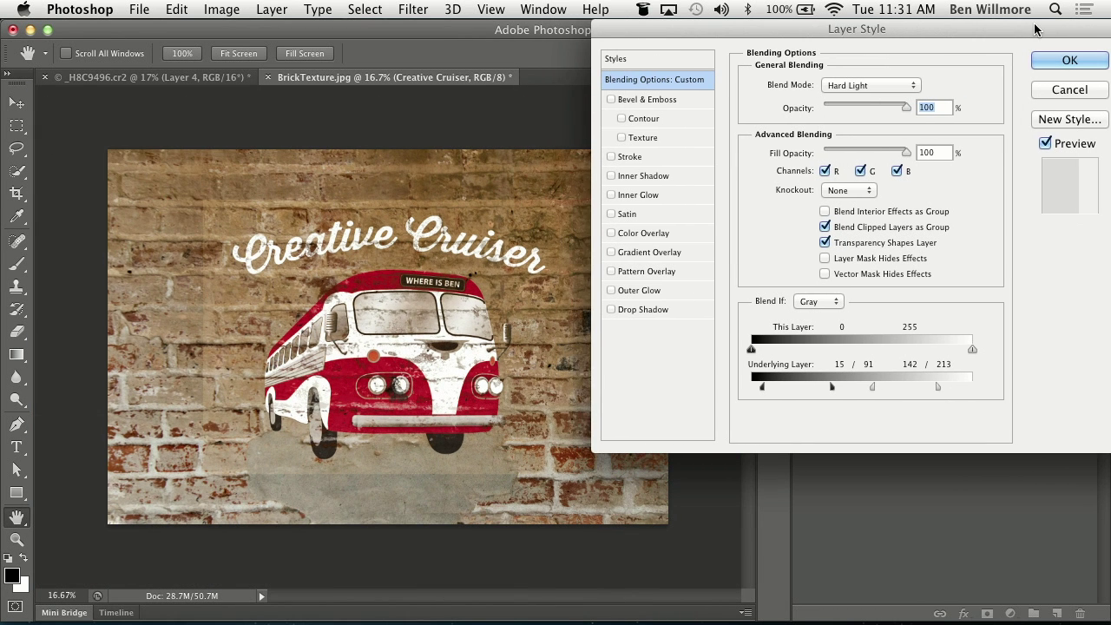
Compare the weathered blending with Preview off and on, then apply it with OK.
left_click(1045, 144)
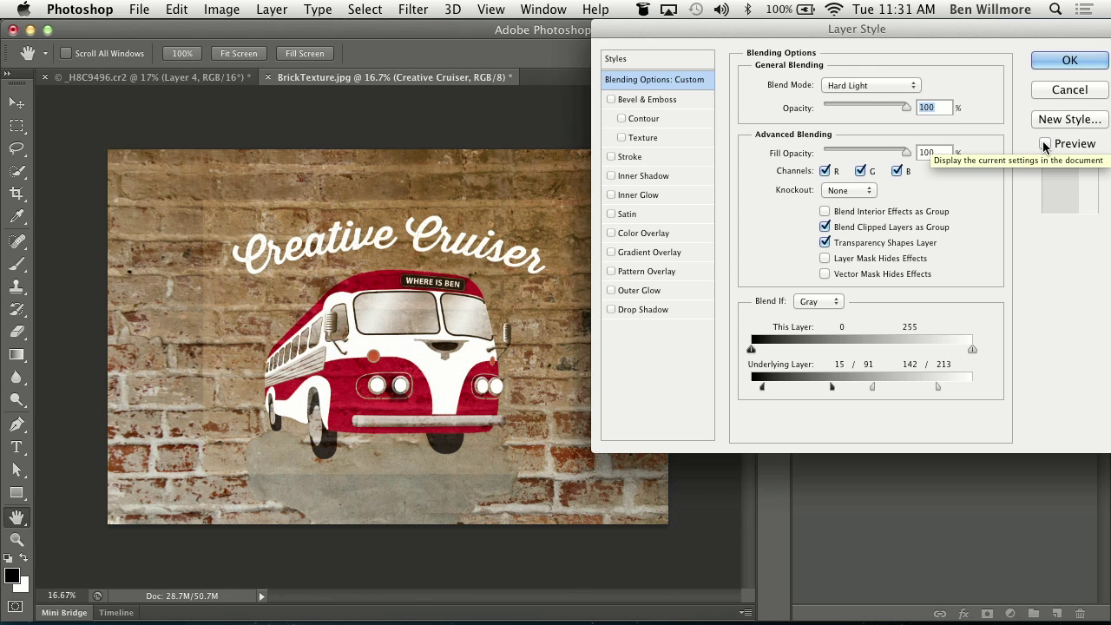
left_click(1045, 144)
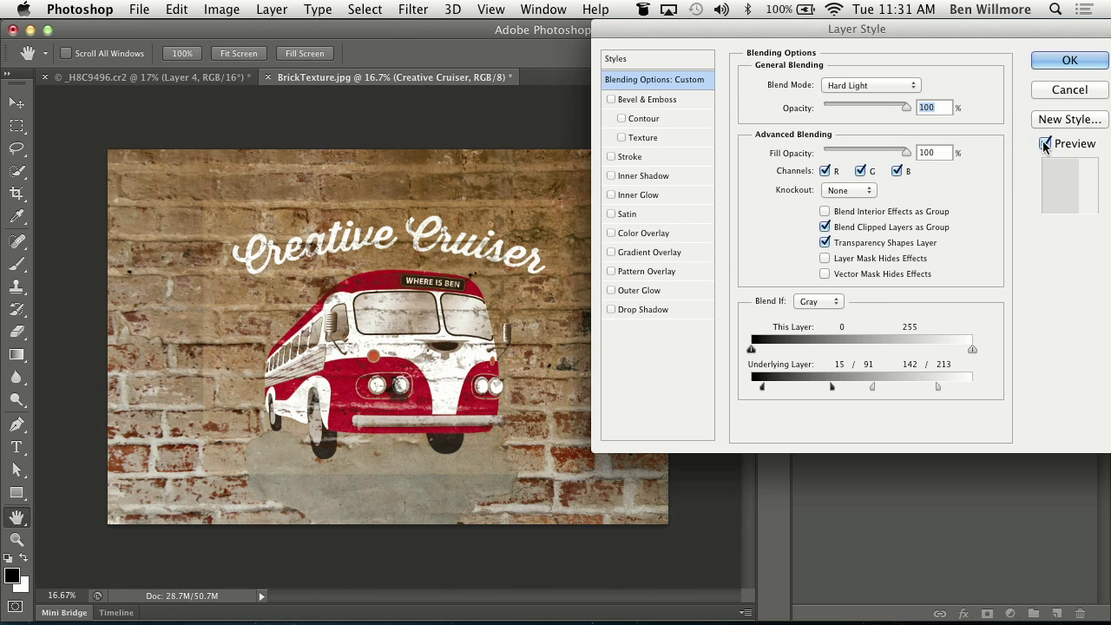
left_click(1044, 144)
left_click(1045, 144)
left_click(1045, 144)
left_click(1045, 145)
left_click(1070, 61)
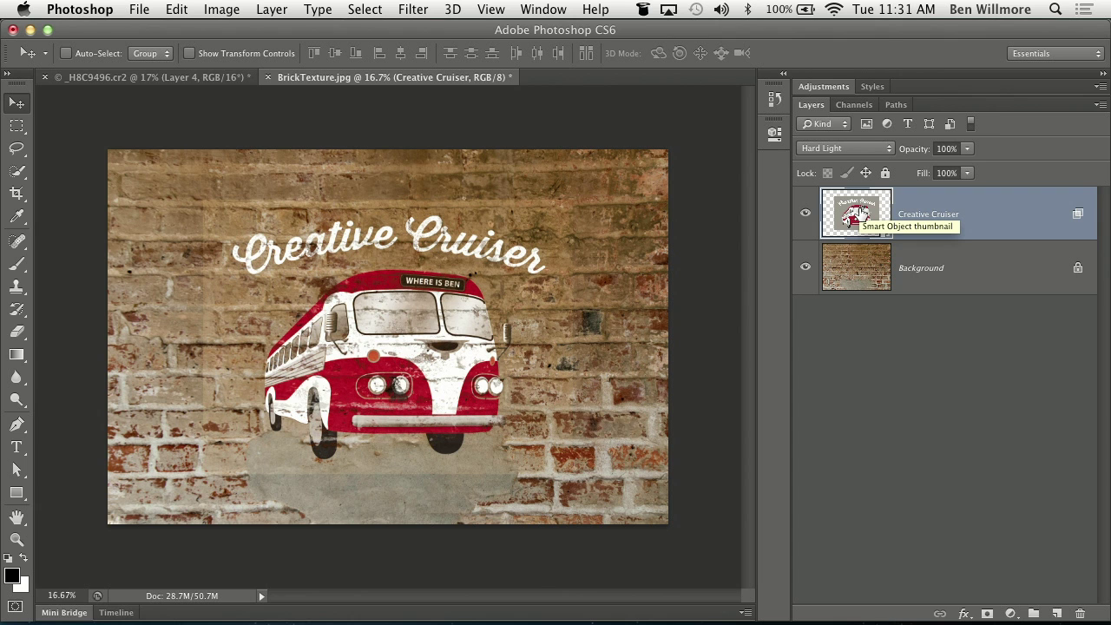
Edit the smart object contents, hide Color Fill 1, then save and close the .psb.
double_click(855, 212)
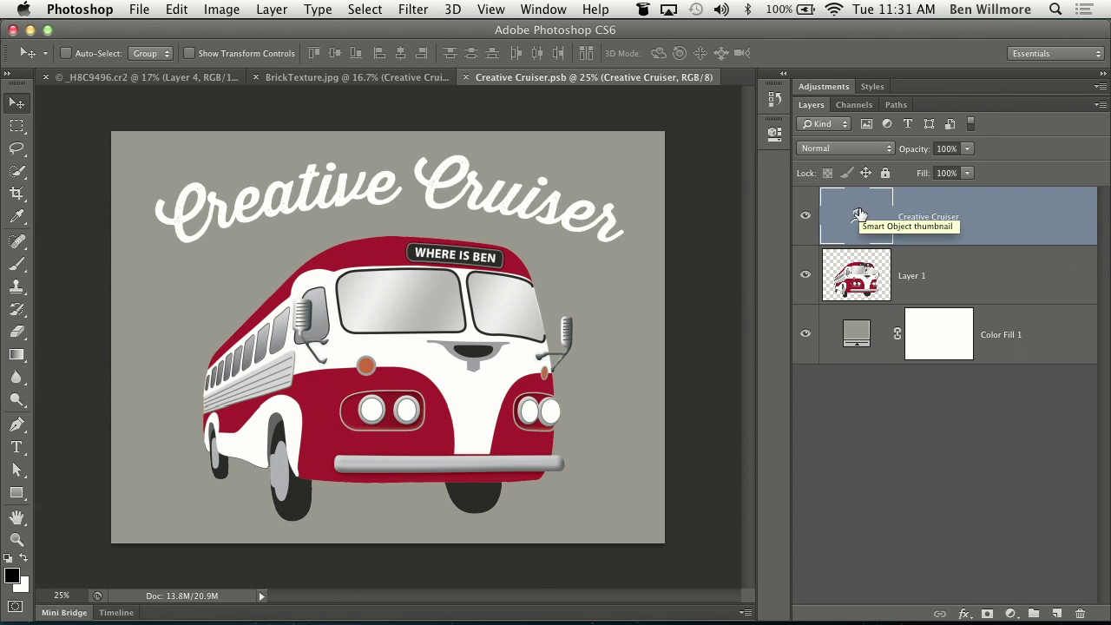
left_click(805, 334)
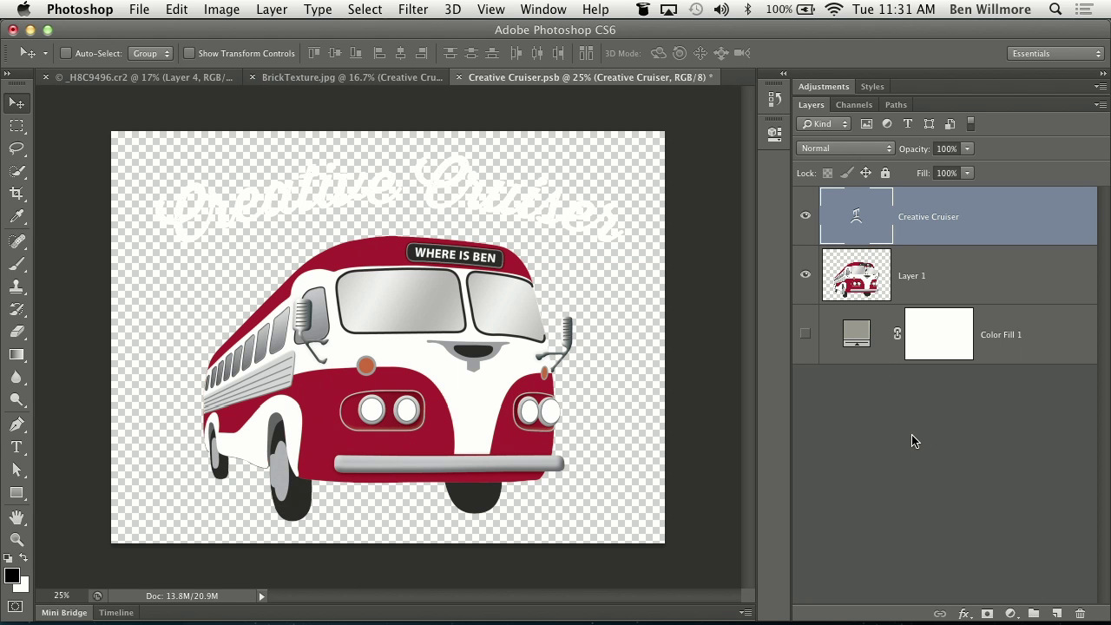
key("super+s")
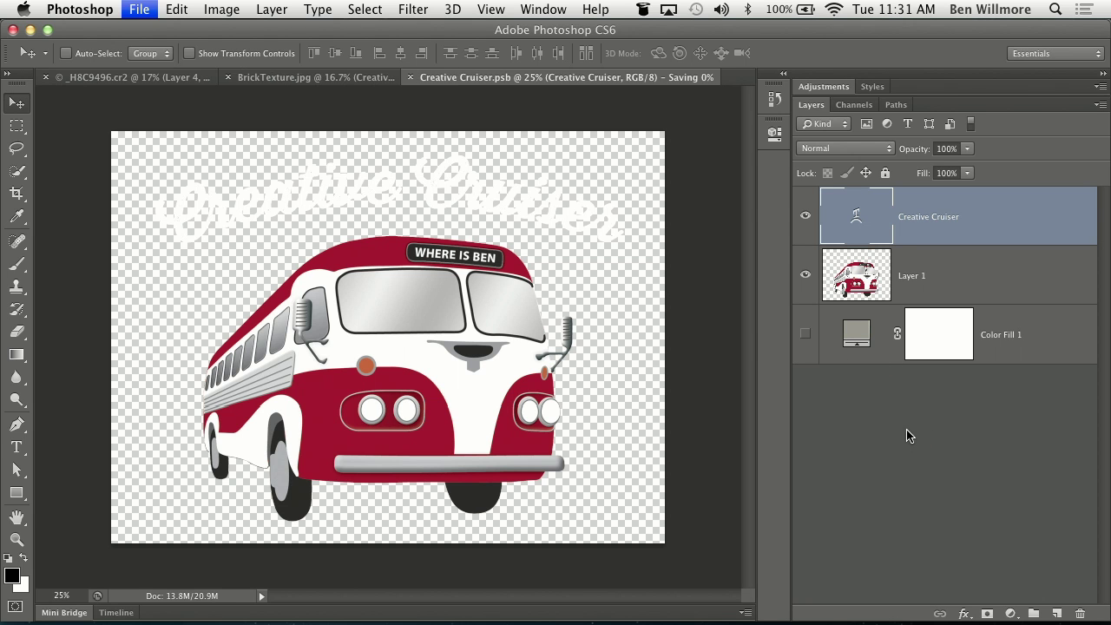
key("super+w")
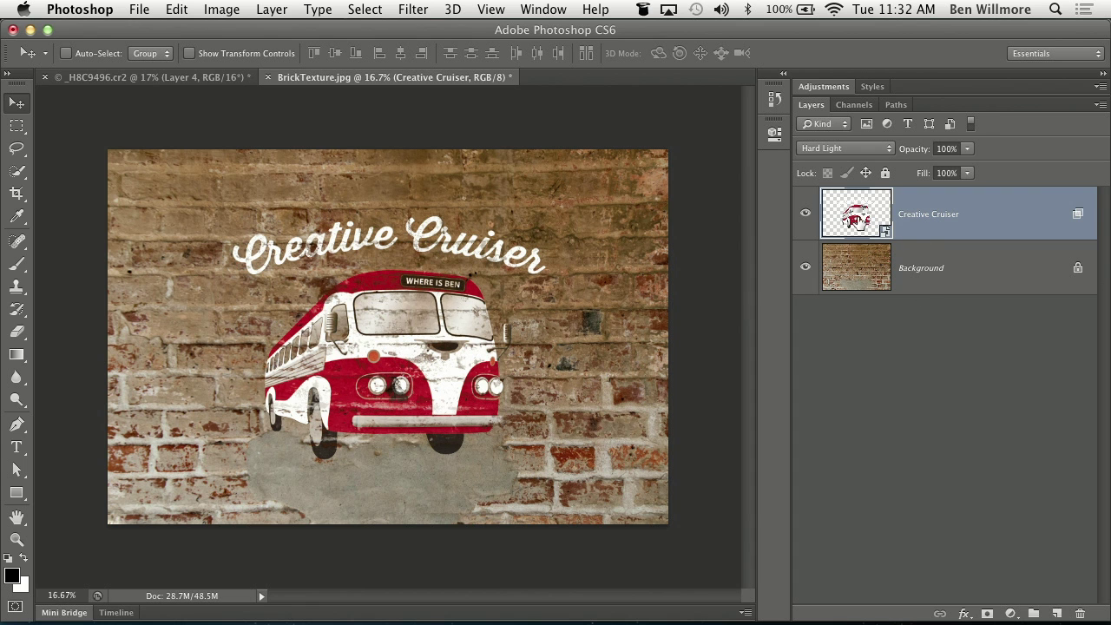
double_click(858, 218)
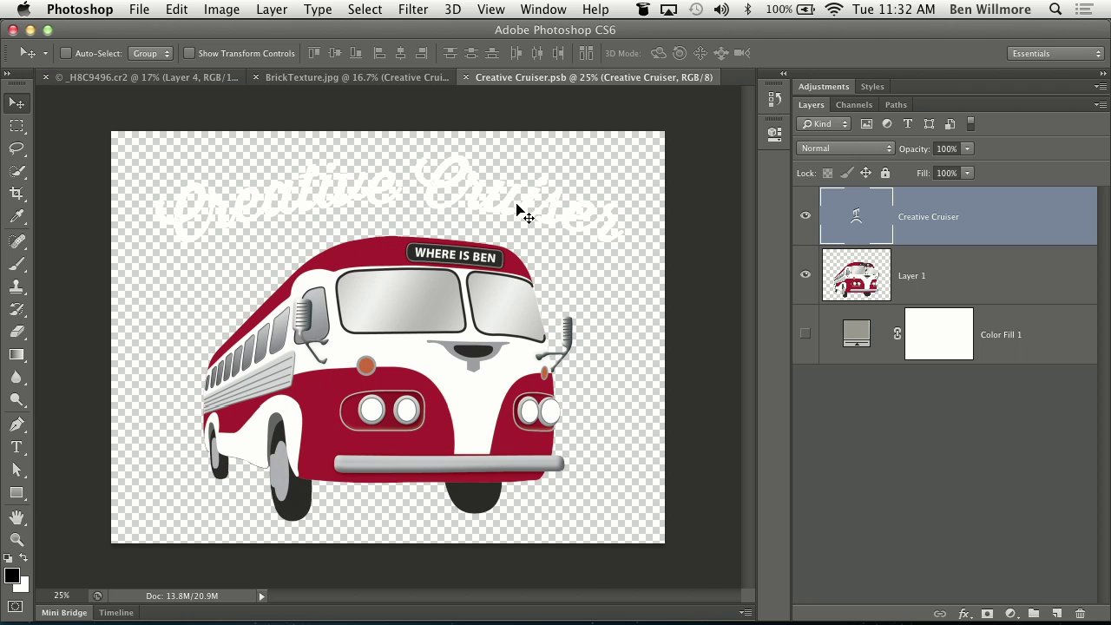
key("t")
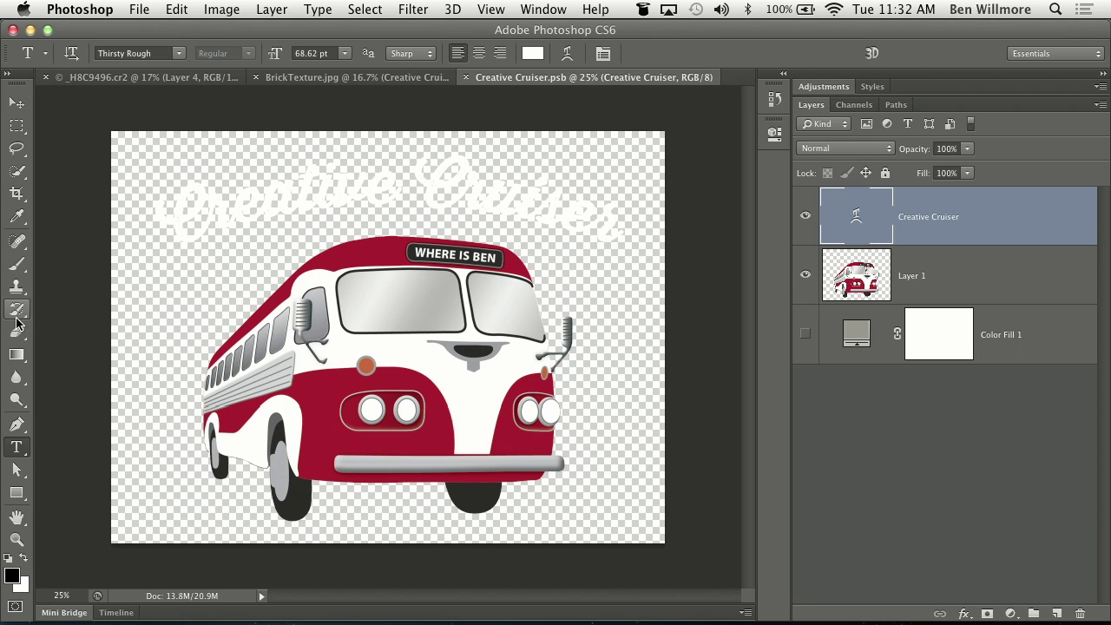
left_click(503, 185)
left_click_drag(416, 184, 681, 257)
type("Line")
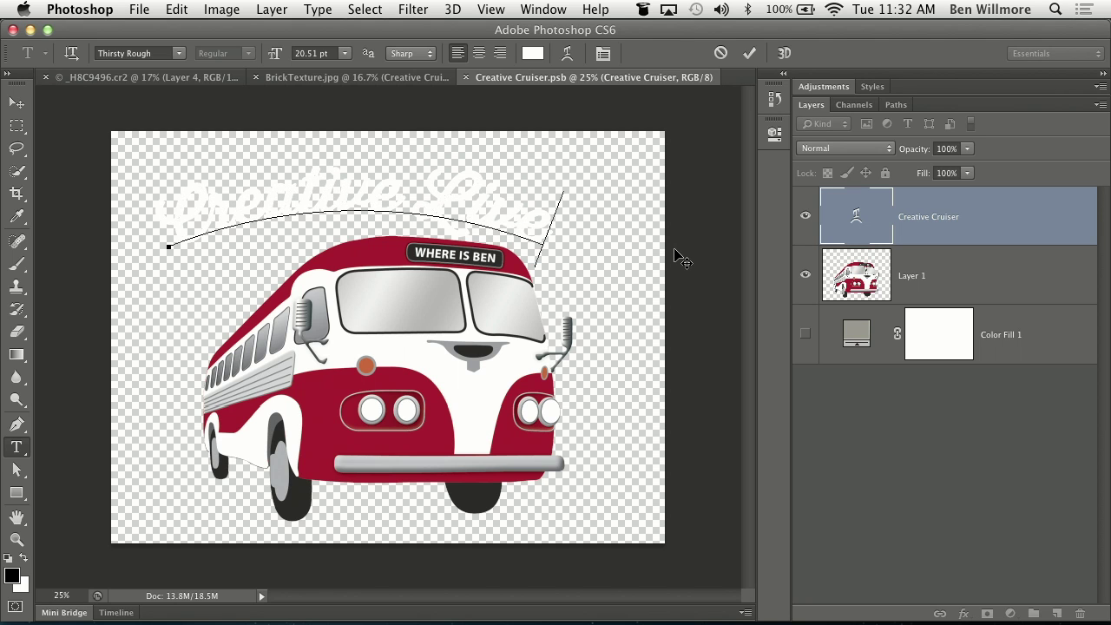
left_click(17, 102)
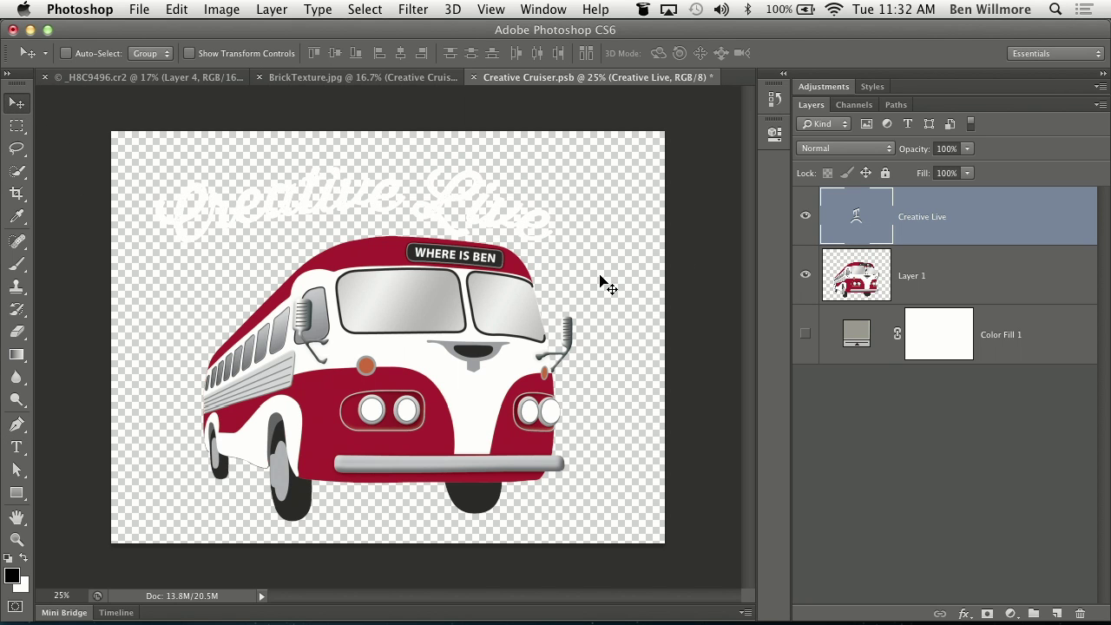
key("super+s")
key("super+w")
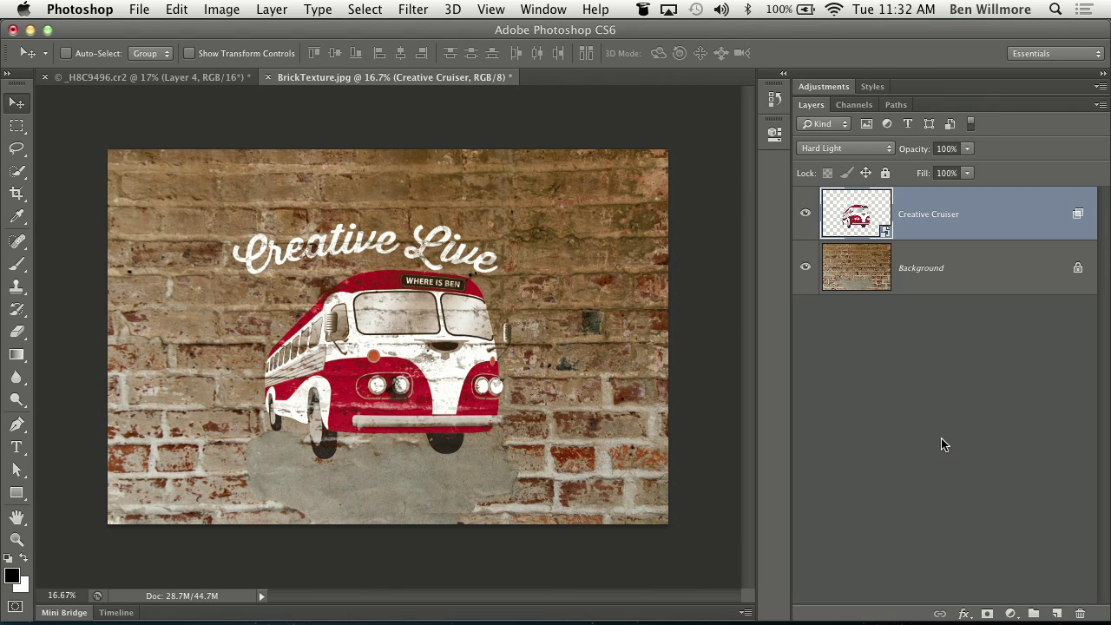
key("super+z")
key("super+z")
key("super+z")
key("super+z")
key("super+z")
key("super+z")
key("super+z")
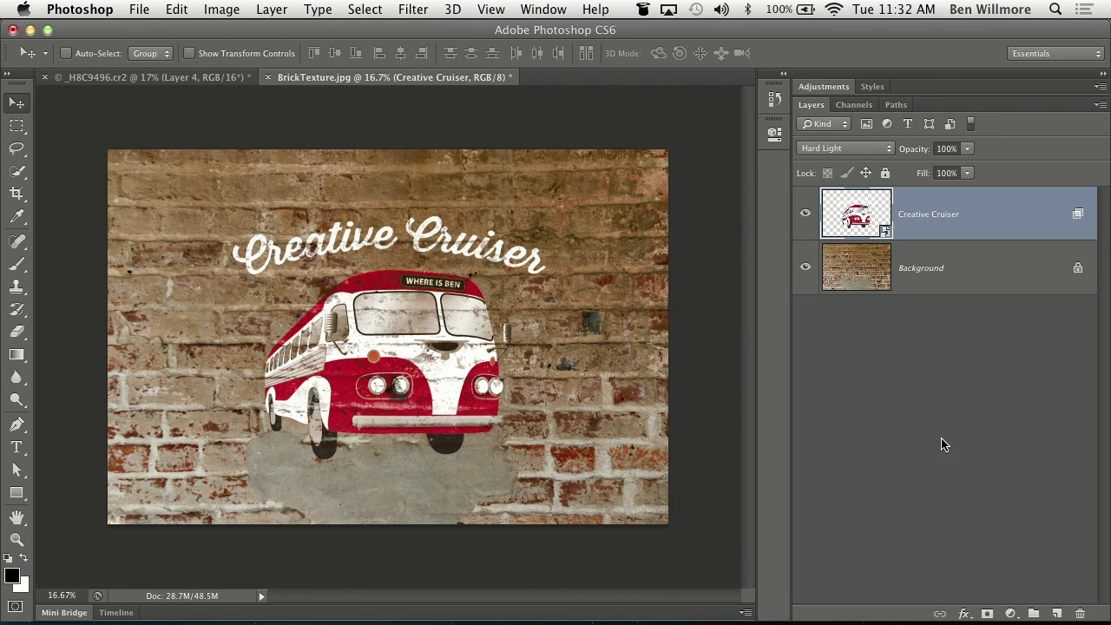